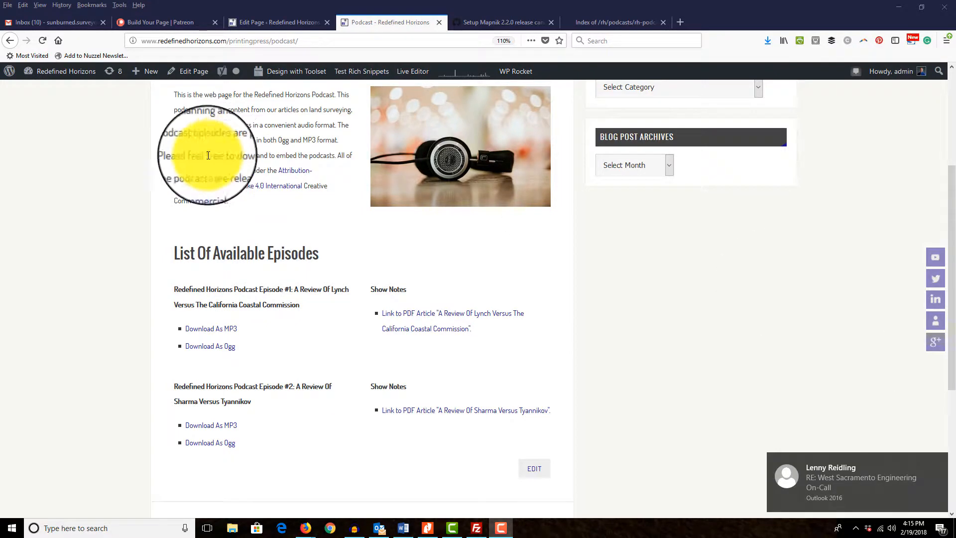
Step: Add the CSS style "border-top: 4px black solid;" to the Podcast page's List Of Available Episodes row and update the page
{"action": "left_click", "coordinate": [280, 22]}
{"action": "scroll", "coordinate": [495, 277], "scroll_direction": "down", "scroll_amount": 2}
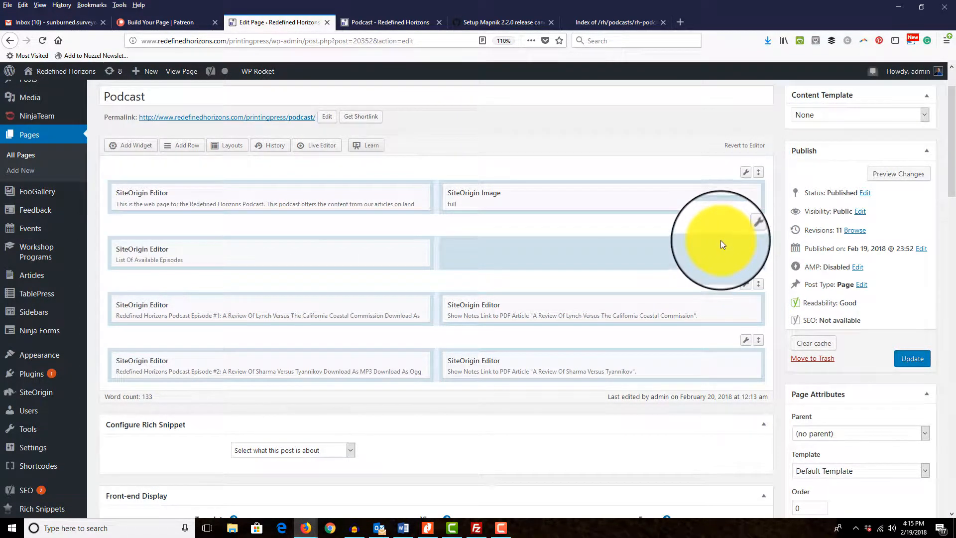
{"action": "mouse_move", "coordinate": [745, 229]}
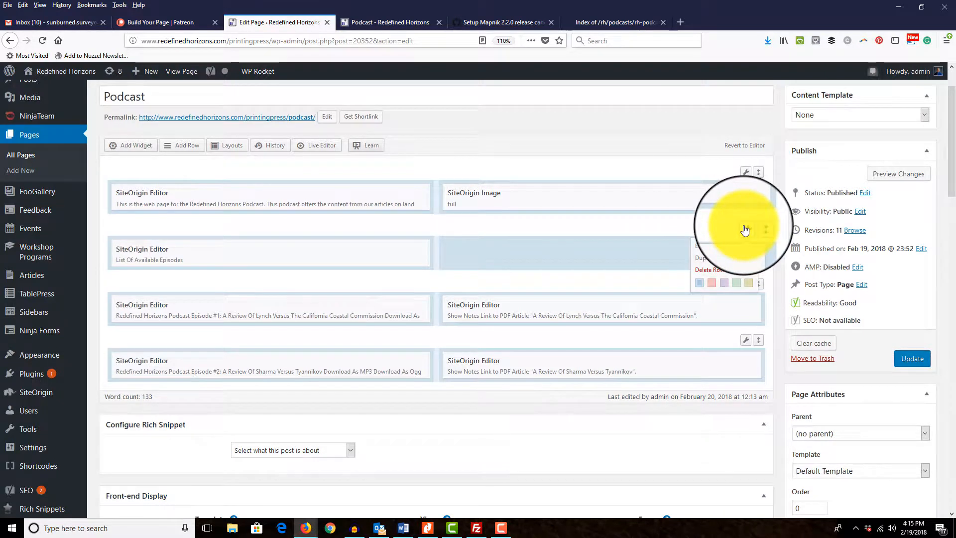
{"action": "left_click", "coordinate": [707, 246]}
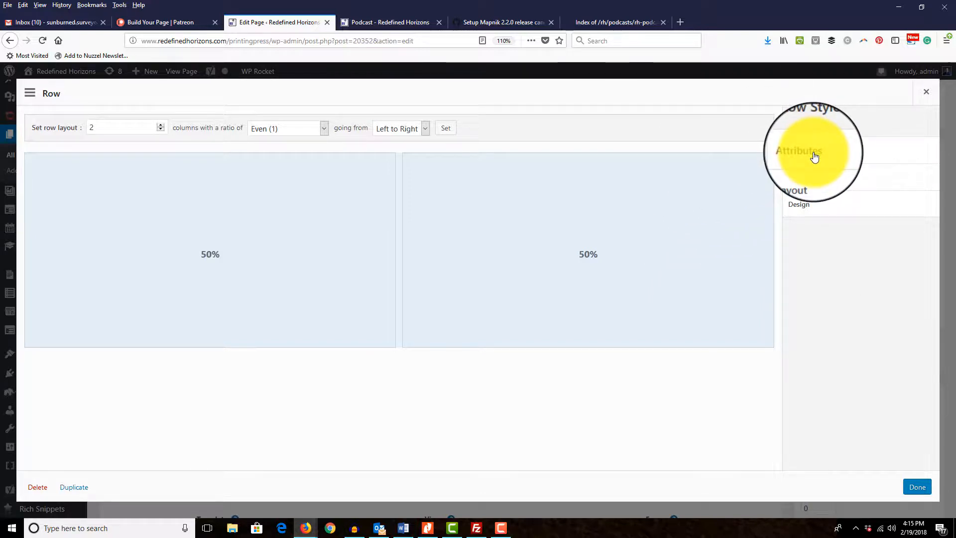
{"action": "left_click", "coordinate": [815, 157]}
{"action": "left_click", "coordinate": [834, 354]}
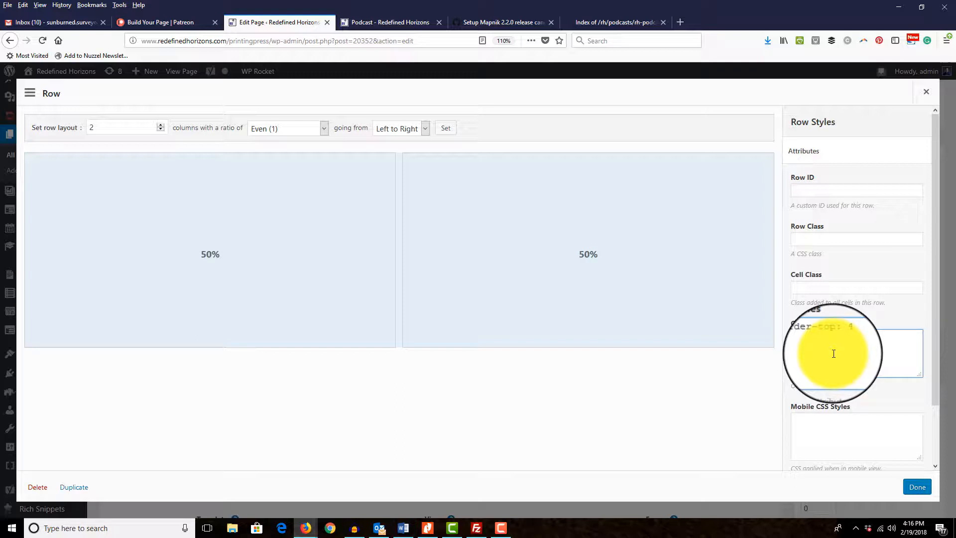
{"action": "type", "text": "4px black solid;"}
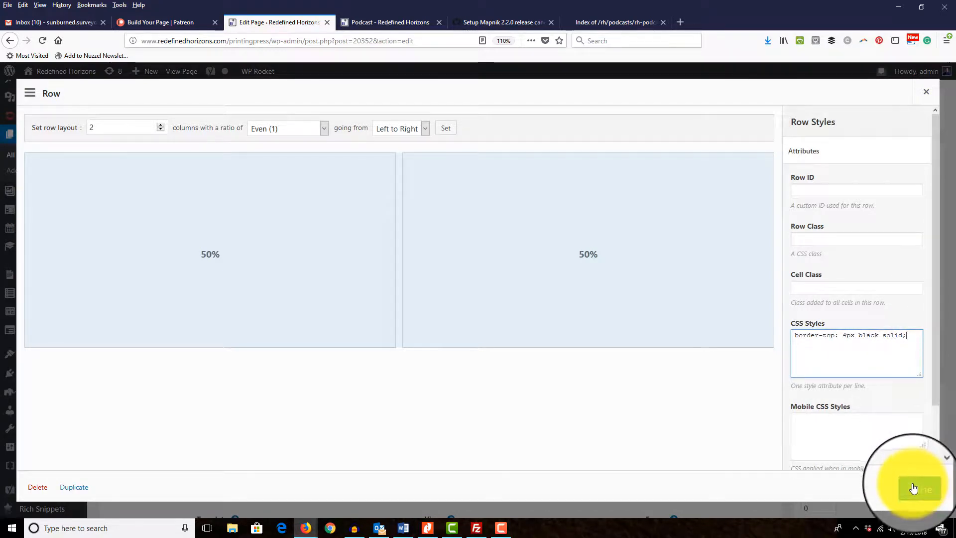
{"action": "left_click", "coordinate": [918, 488]}
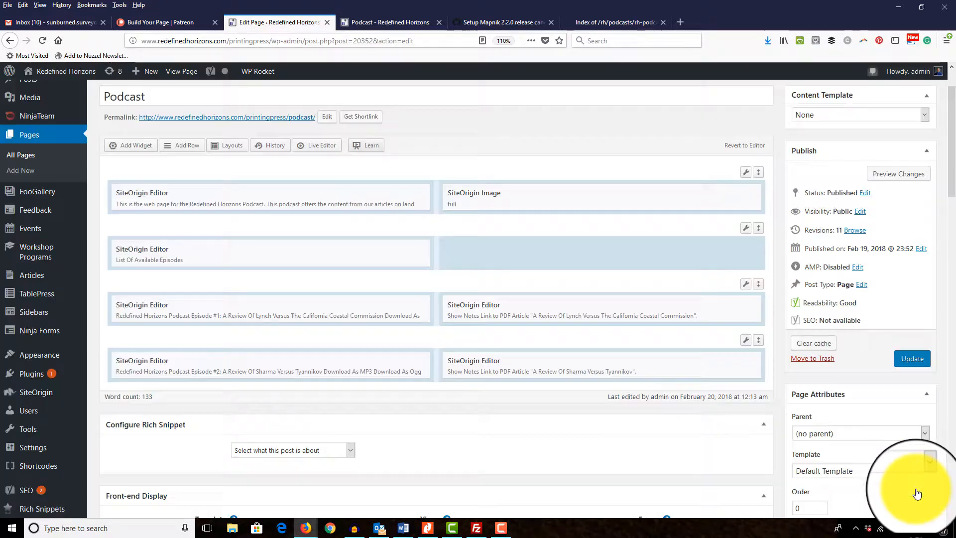
{"action": "left_click", "coordinate": [913, 358]}
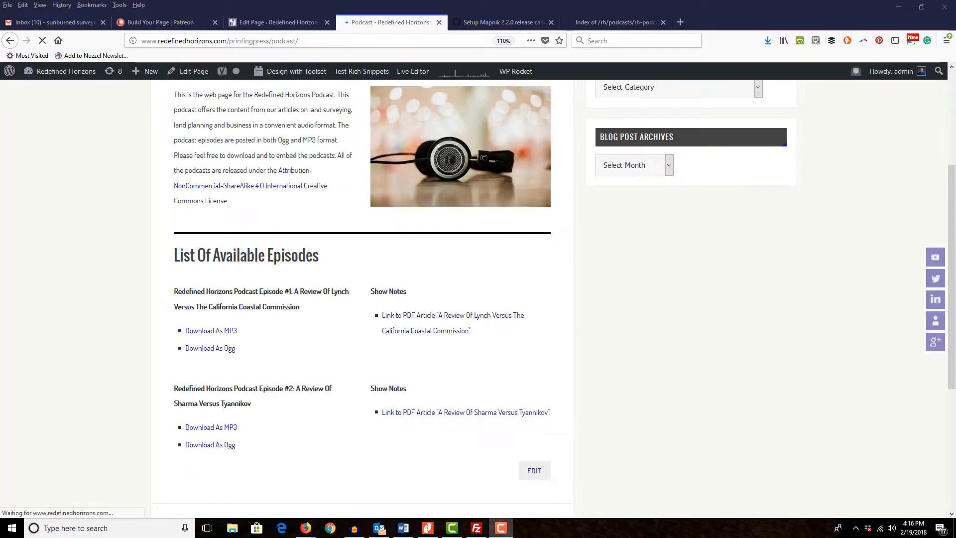
Step: Examine the published Podcast page, checking the divider above the episode list and the two-column episode rows
{"action": "scroll", "coordinate": [356, 251], "scroll_direction": "up", "scroll_amount": 2}
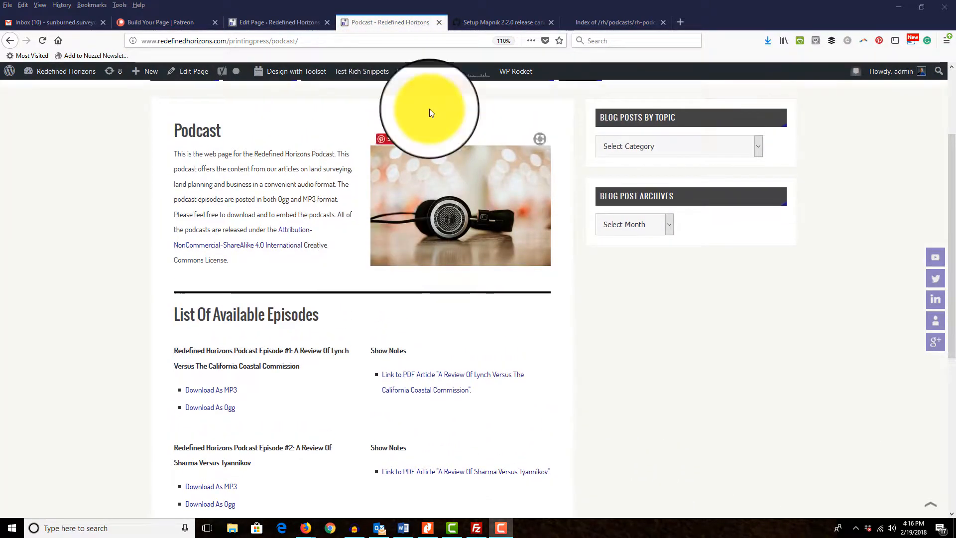
{"action": "scroll", "coordinate": [409, 286], "scroll_direction": "down", "scroll_amount": 1}
{"action": "scroll", "coordinate": [409, 288], "scroll_direction": "down", "scroll_amount": 1}
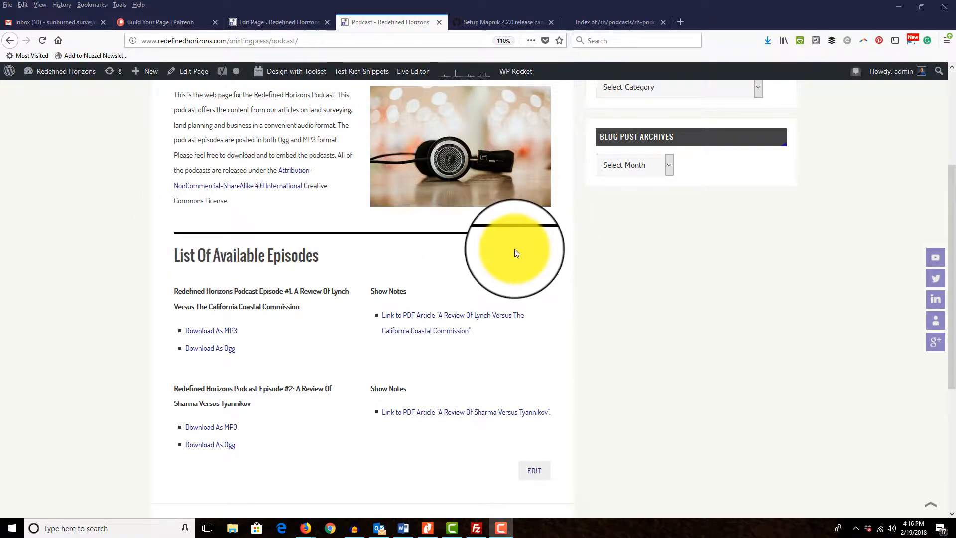
{"action": "scroll", "coordinate": [309, 349], "scroll_direction": "up", "scroll_amount": 5}
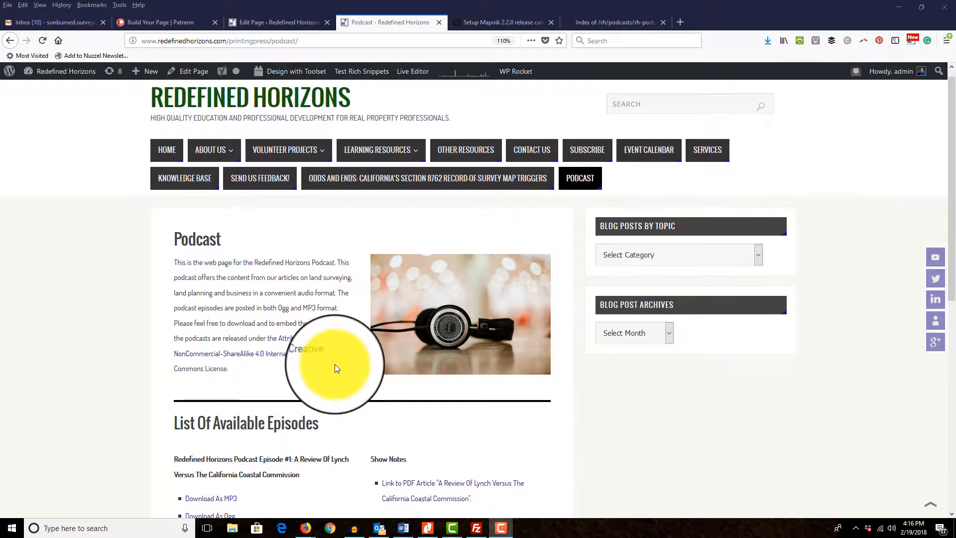
{"action": "scroll", "coordinate": [334, 364], "scroll_direction": "down", "scroll_amount": 1}
{"action": "scroll", "coordinate": [399, 307], "scroll_direction": "down", "scroll_amount": 3}
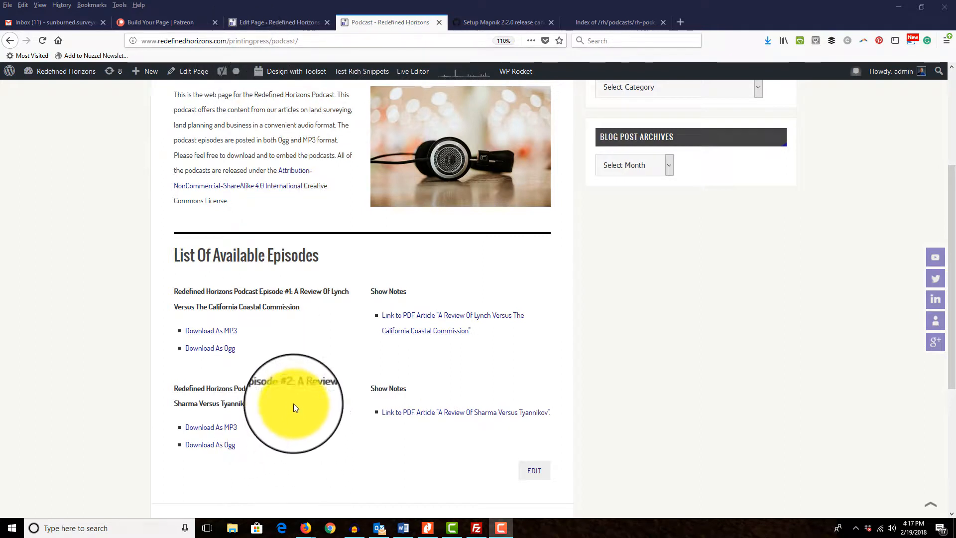
{"action": "scroll", "coordinate": [328, 404], "scroll_direction": "up", "scroll_amount": 1}
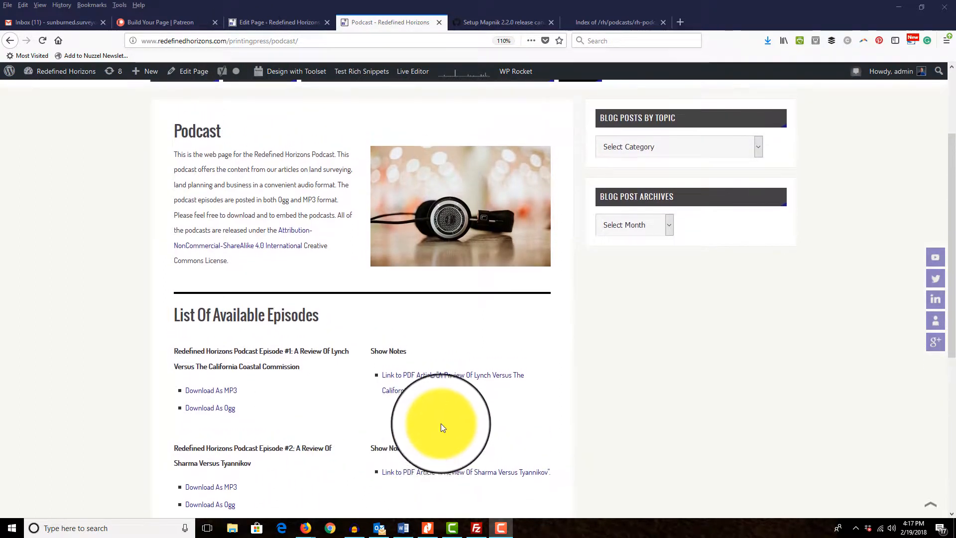
{"action": "scroll", "coordinate": [299, 424], "scroll_direction": "down", "scroll_amount": 1}
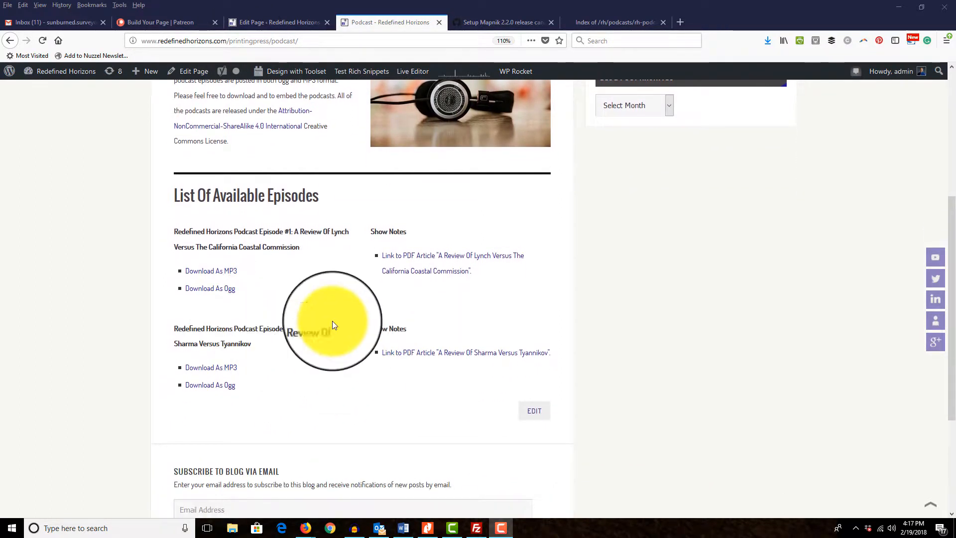
{"action": "scroll", "coordinate": [319, 354], "scroll_direction": "up", "scroll_amount": 2}
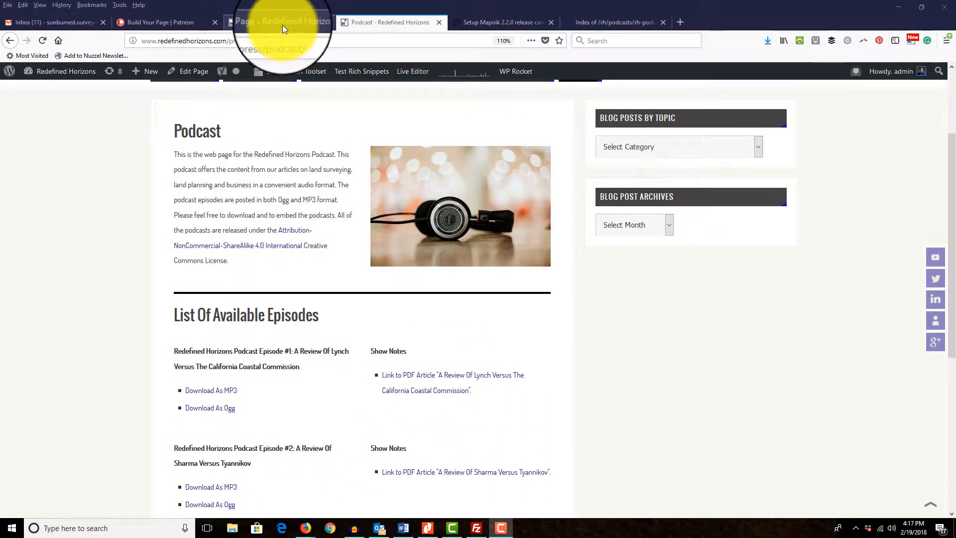
{"action": "scroll", "coordinate": [375, 109], "scroll_direction": "up", "scroll_amount": 2}
Step: Open the Workshops and Talks page in a new tab and look through its list of workshops
{"action": "mouse_move", "coordinate": [384, 165]}
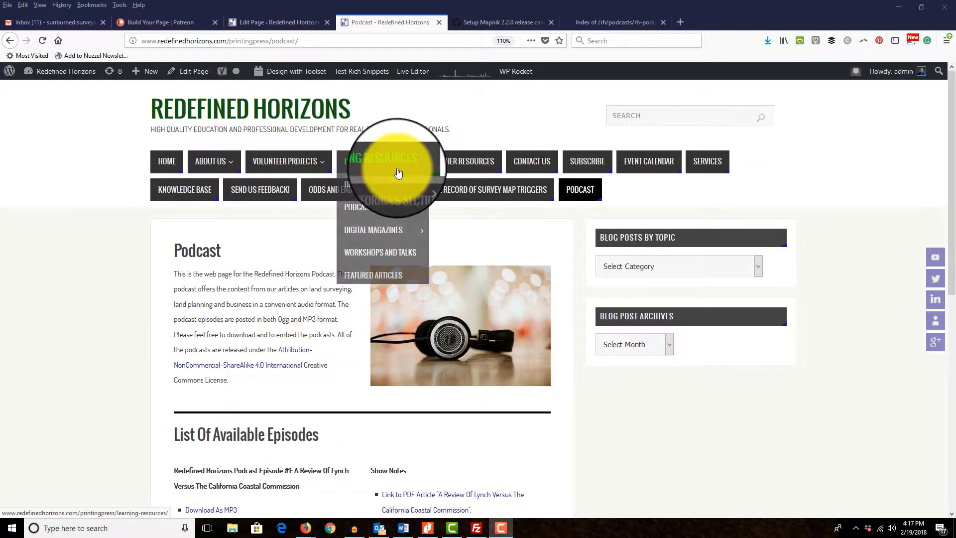
{"action": "right_click", "coordinate": [390, 256]}
{"action": "left_click", "coordinate": [420, 261]}
{"action": "left_click", "coordinate": [475, 22]}
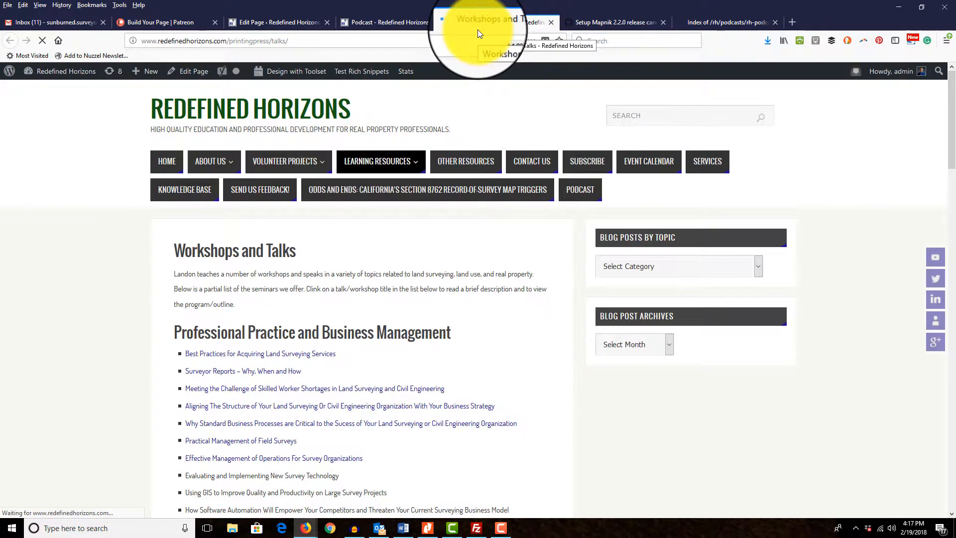
{"action": "scroll", "coordinate": [253, 332], "scroll_direction": "down", "scroll_amount": 3}
{"action": "scroll", "coordinate": [425, 348], "scroll_direction": "down", "scroll_amount": 3}
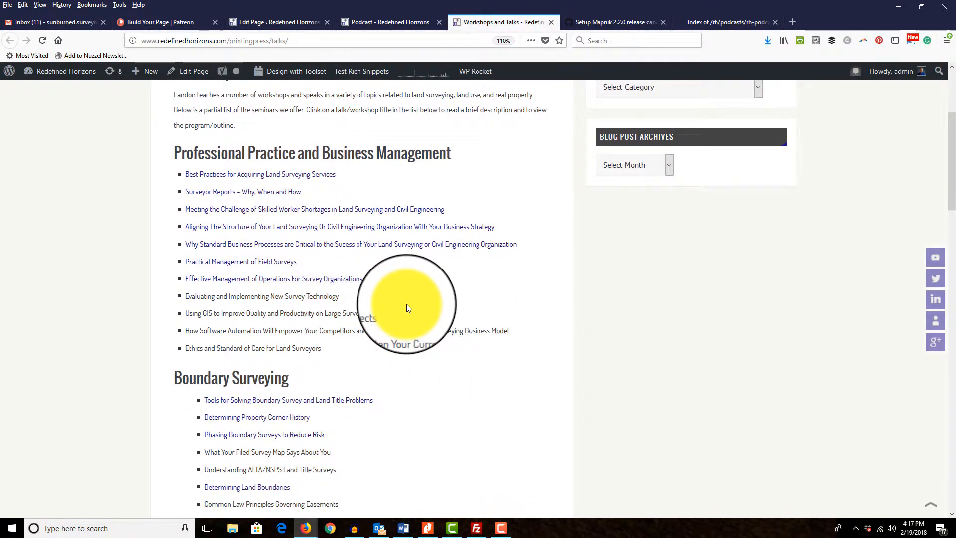
Step: Open the workshop program on meeting the challenge of skilled worker shortages and examine the layout of its introduction row
{"action": "left_click", "coordinate": [413, 216]}
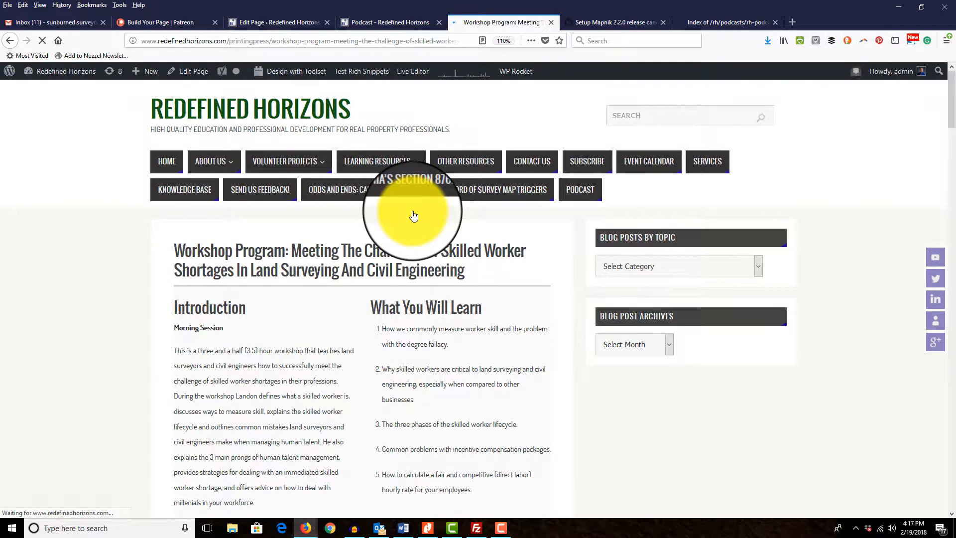
{"action": "scroll", "coordinate": [412, 211], "scroll_direction": "down", "scroll_amount": 3}
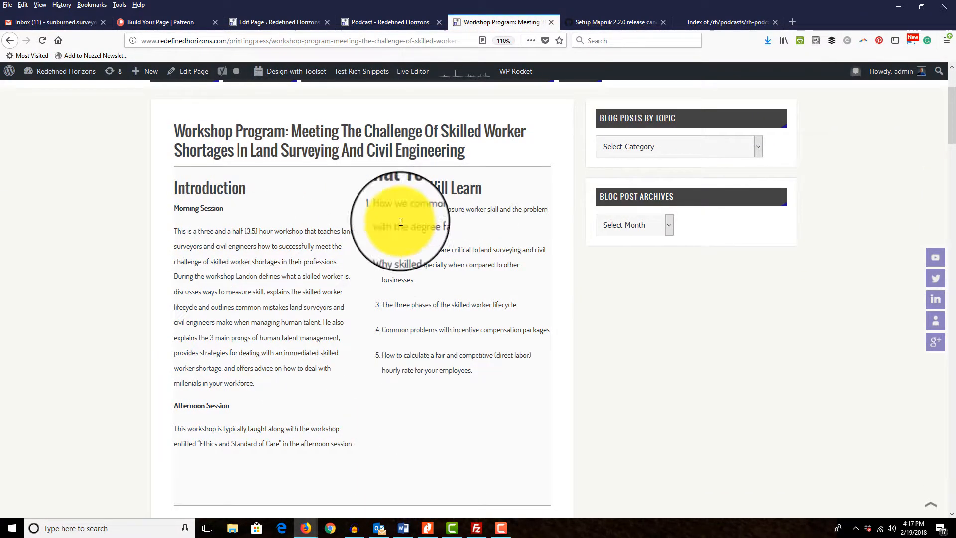
{"action": "scroll", "coordinate": [322, 310], "scroll_direction": "down", "scroll_amount": 3}
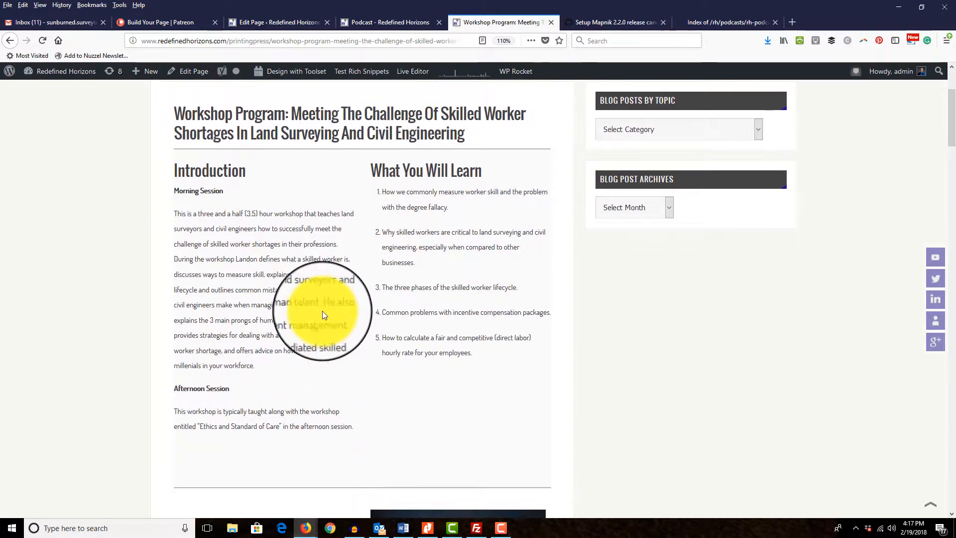
{"action": "scroll", "coordinate": [321, 309], "scroll_direction": "up", "scroll_amount": 5}
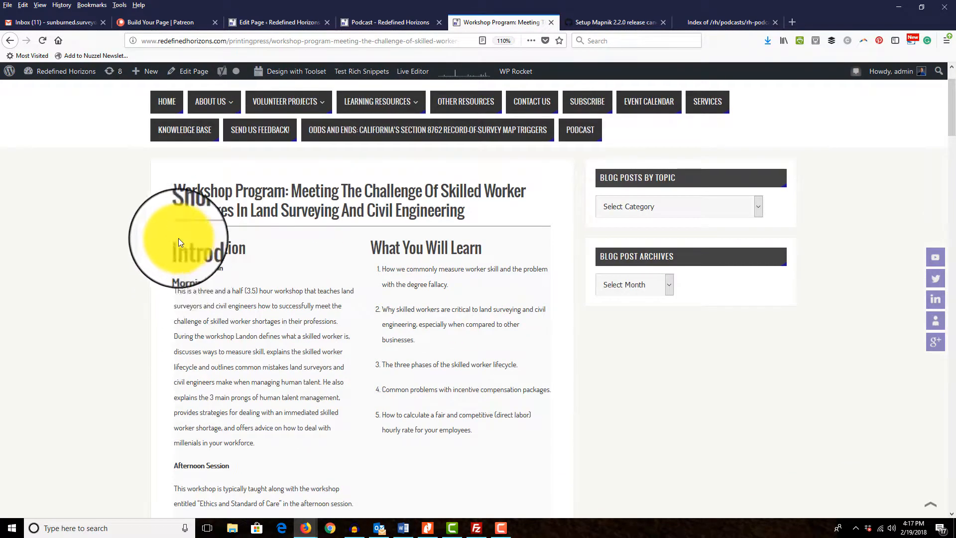
{"action": "scroll", "coordinate": [225, 299], "scroll_direction": "down", "scroll_amount": 1}
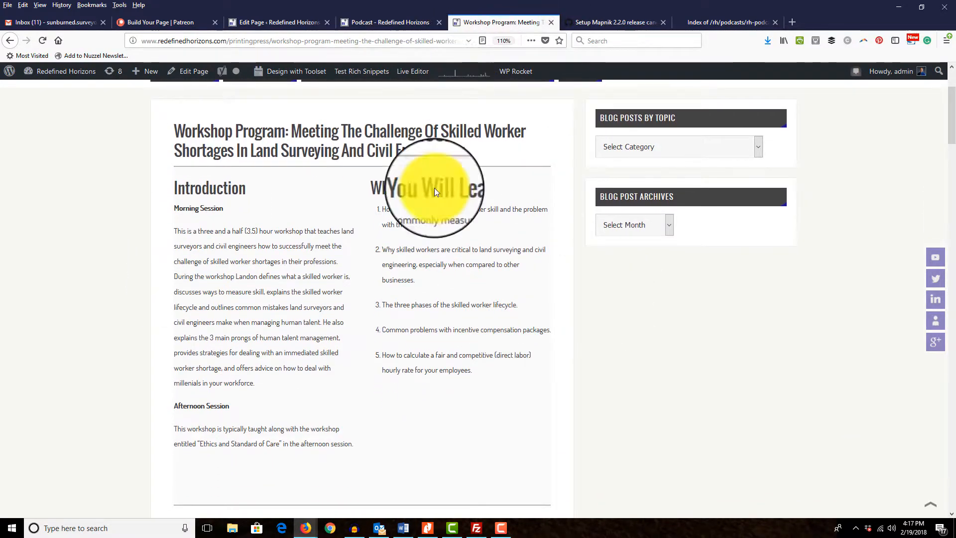
{"action": "scroll", "coordinate": [495, 225], "scroll_direction": "up", "scroll_amount": 2}
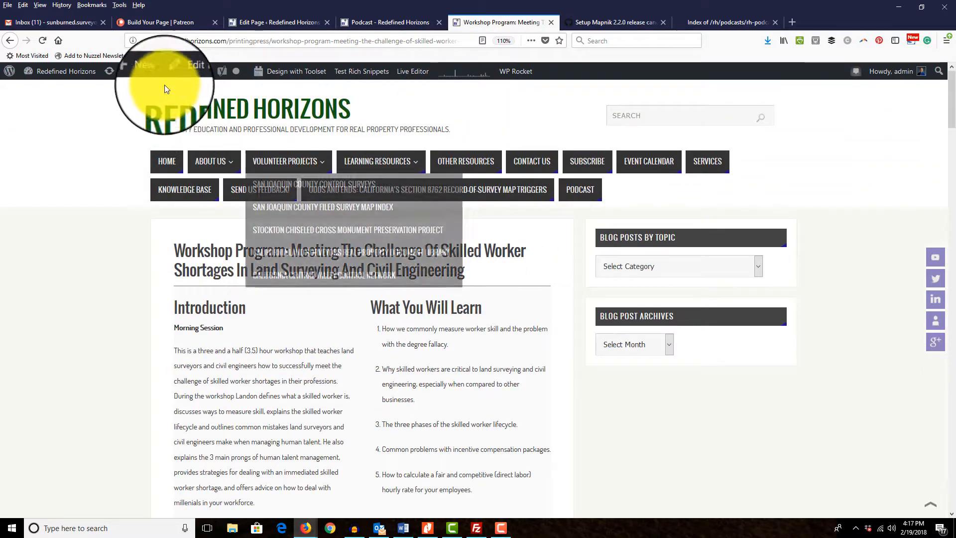
Step: Open the workshop program page for editing and inspect the layout settings and CSS border styles of its first row
{"action": "left_click", "coordinate": [190, 74]}
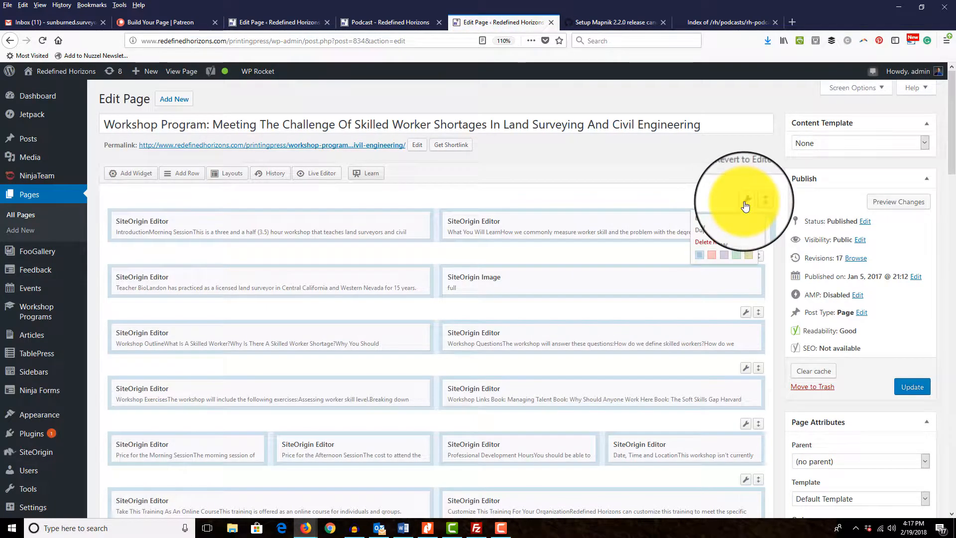
{"action": "left_click", "coordinate": [714, 219]}
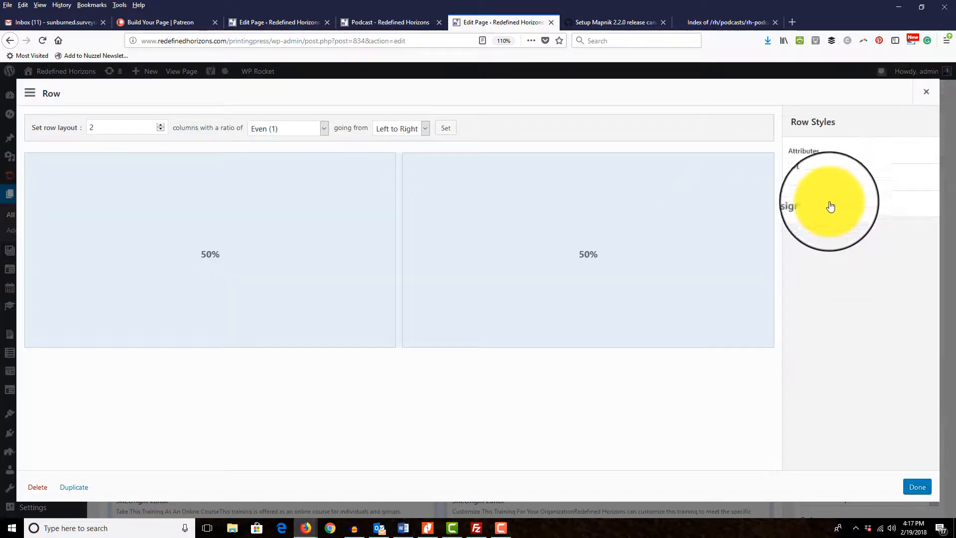
{"action": "left_click", "coordinate": [833, 191]}
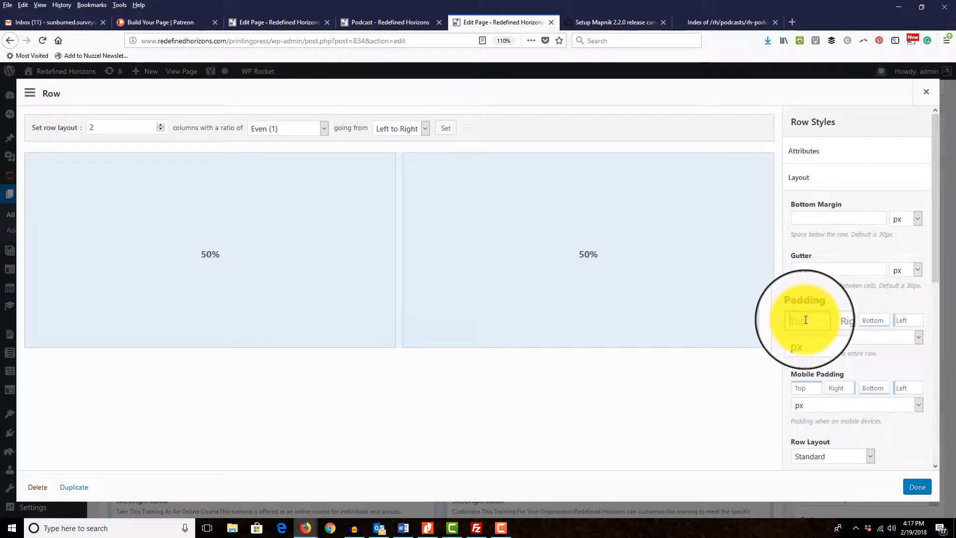
{"action": "left_click", "coordinate": [826, 153]}
{"action": "left_click_drag", "start_coordinate": [818, 373], "coordinate": [786, 335]}
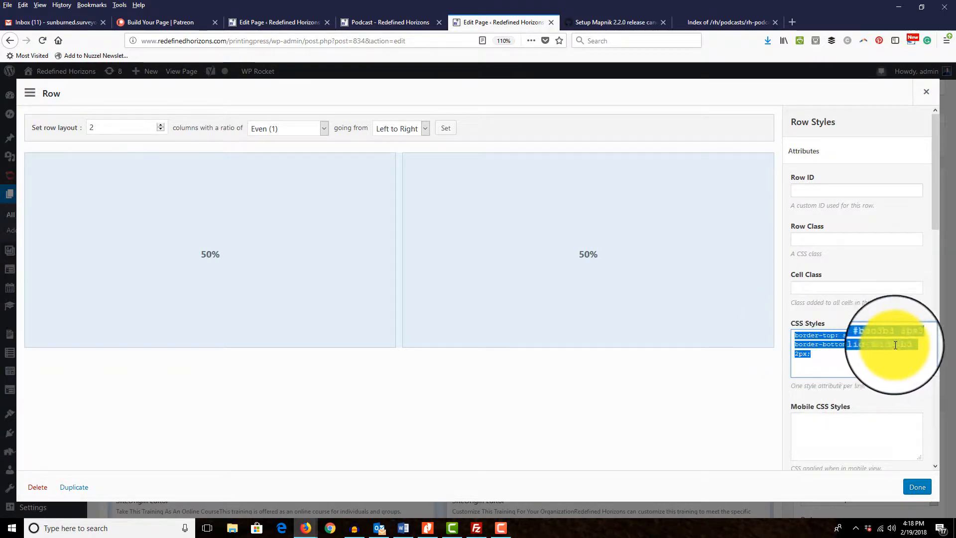
Step: Inspect the background color in the design settings of the workshop page's first row
{"action": "scroll", "coordinate": [835, 354], "scroll_direction": "down", "scroll_amount": 5}
{"action": "scroll", "coordinate": [835, 353], "scroll_direction": "down", "scroll_amount": 6}
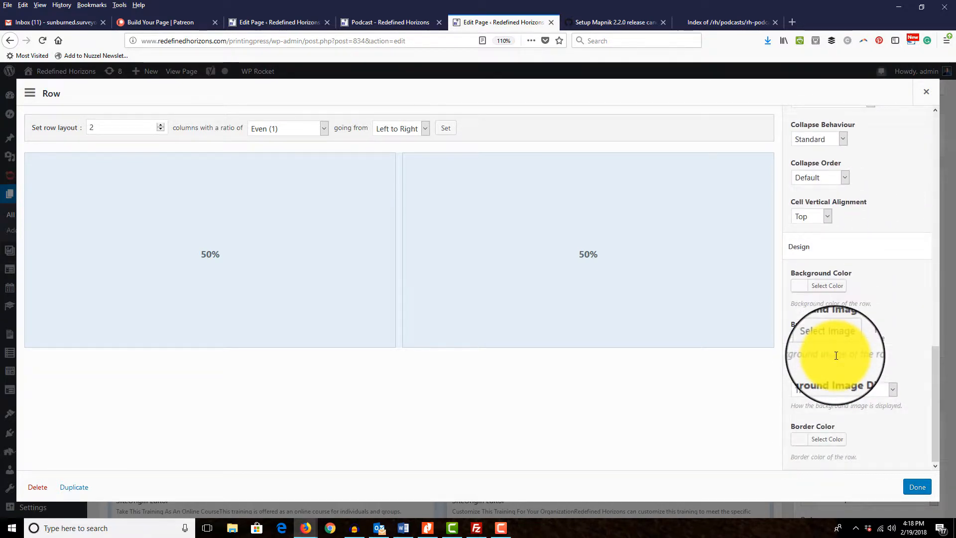
{"action": "left_click", "coordinate": [808, 286]}
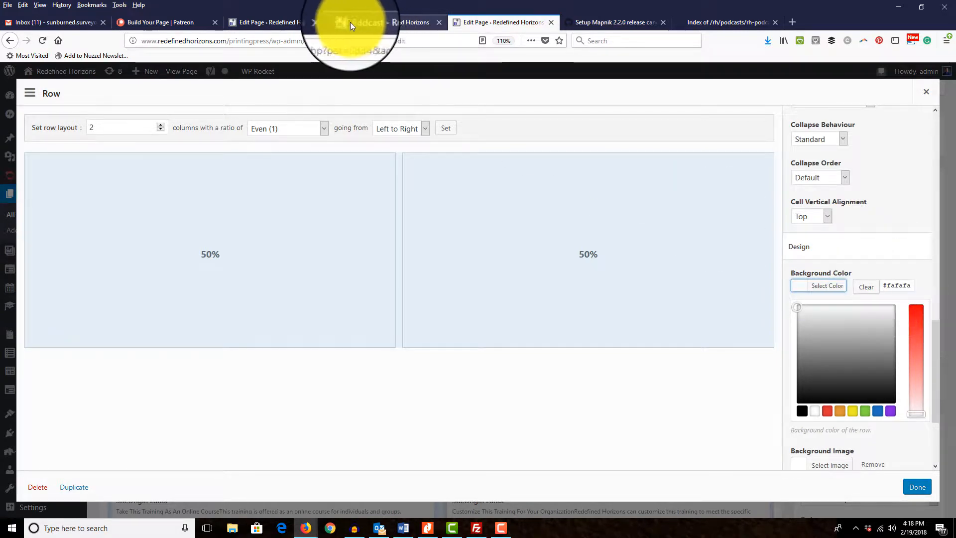
Step: Return to the Podcast page editor and view the row settings of the Episode #2 row, leaving them without changes
{"action": "left_click", "coordinate": [270, 24]}
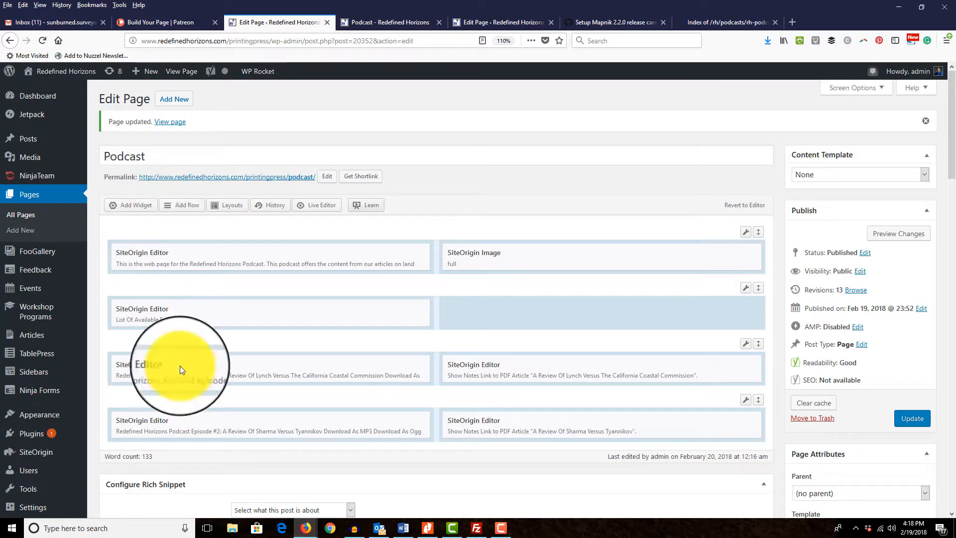
{"action": "scroll", "coordinate": [480, 378], "scroll_direction": "down", "scroll_amount": 4}
{"action": "mouse_move", "coordinate": [745, 287]}
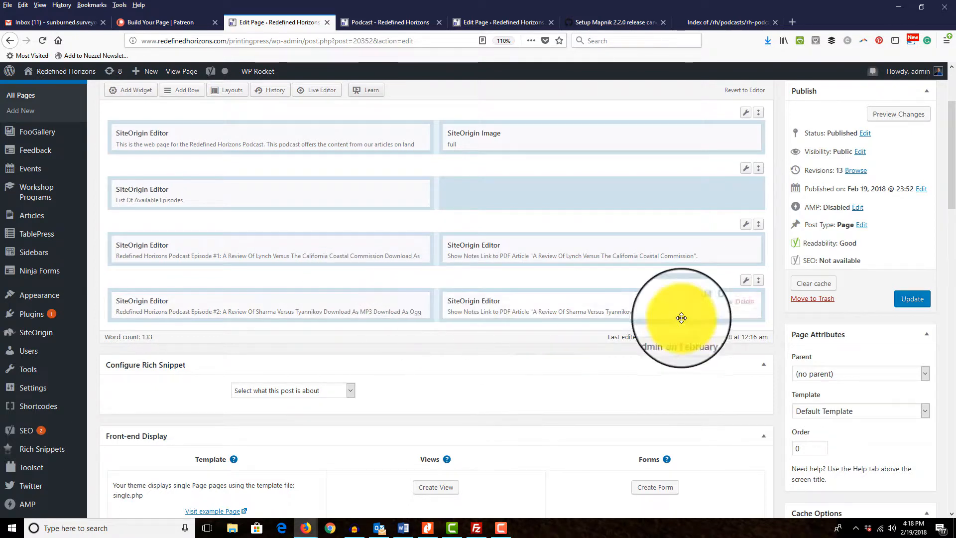
{"action": "left_click", "coordinate": [707, 299]}
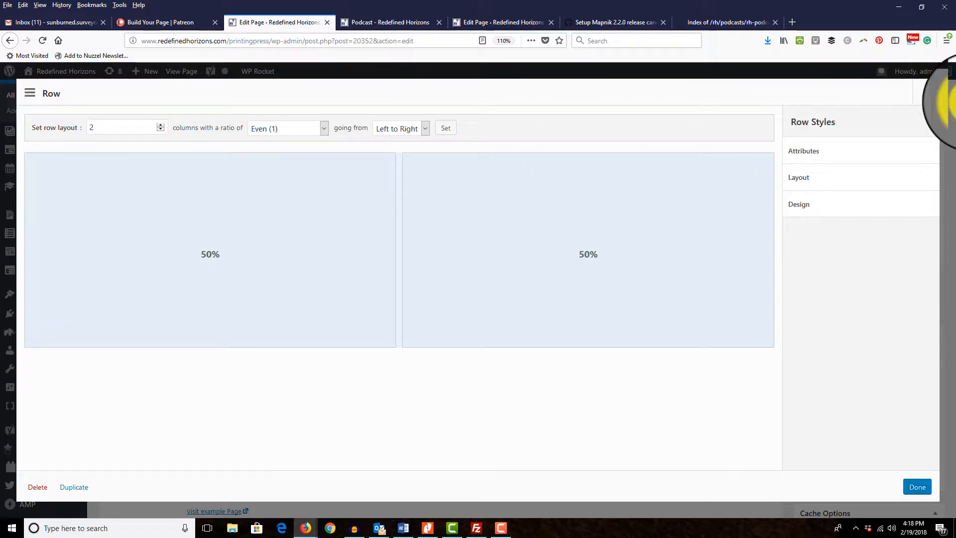
{"action": "left_click", "coordinate": [928, 98]}
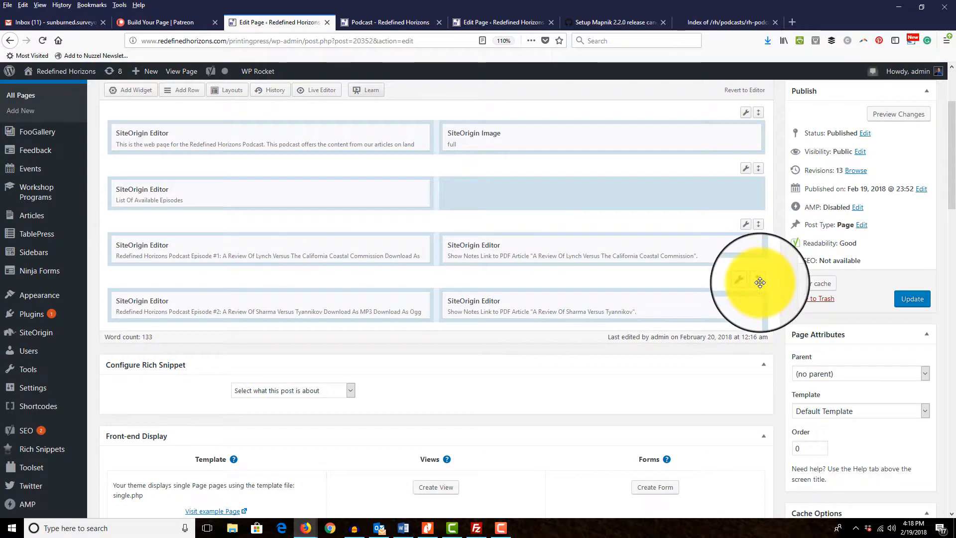
Step: Move the Episode #2 row above the Episode #1 row in the Podcast page layout
{"action": "left_click_drag", "start_coordinate": [760, 283], "coordinate": [760, 227]}
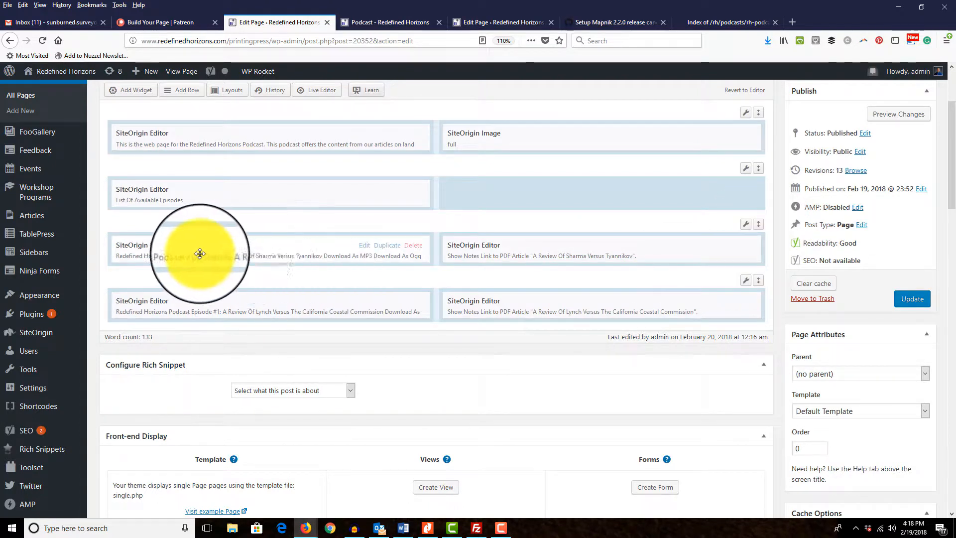
{"action": "left_click_drag", "start_coordinate": [265, 323], "coordinate": [205, 232]}
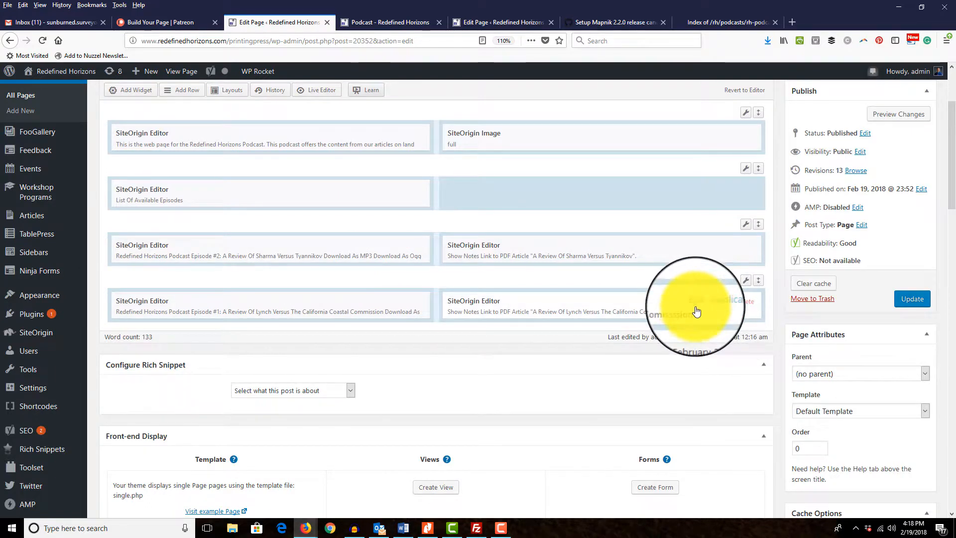
Step: Give the Episode #1 row the CSS styles "border-top: solid #b3b3b3 2px;" and "border-bottom: solid #b3b3b3 2px;"
{"action": "mouse_move", "coordinate": [745, 282]}
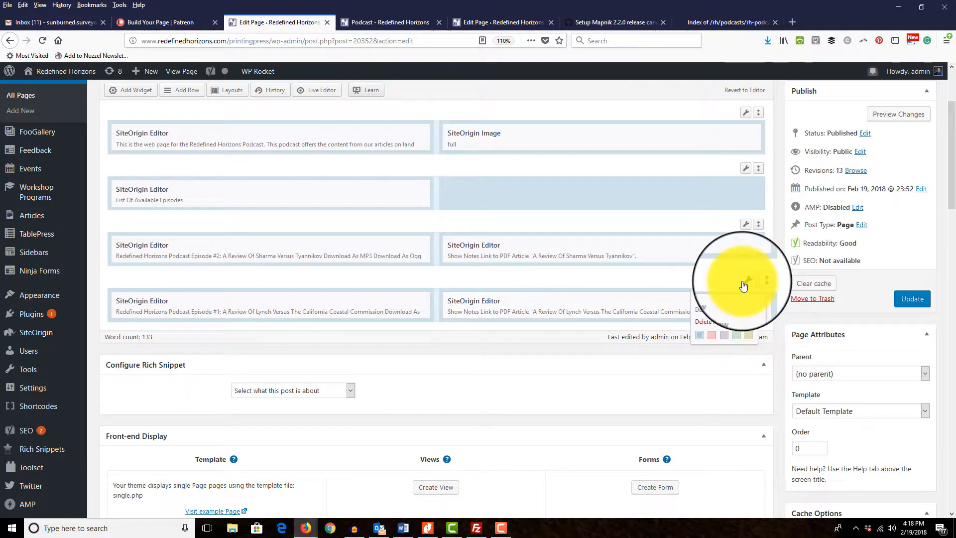
{"action": "left_click", "coordinate": [708, 298]}
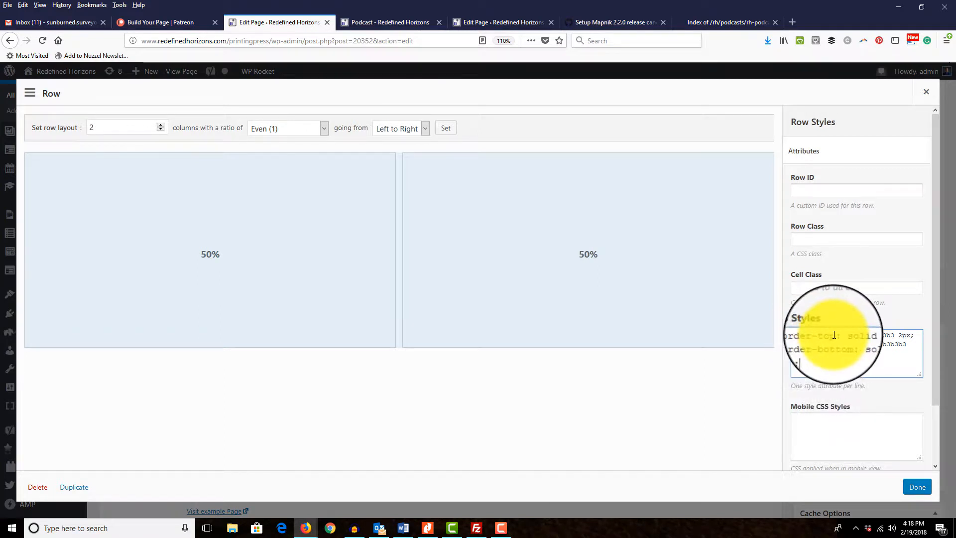
{"action": "scroll", "coordinate": [846, 369], "scroll_direction": "down", "scroll_amount": 2}
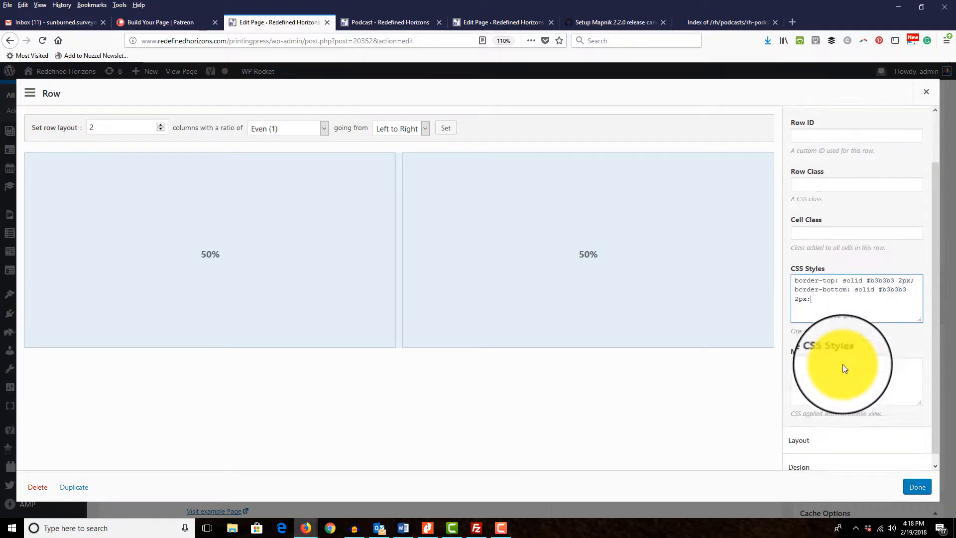
Step: Set the Episode #1 row's padding to 10 px on all four sides in its layout settings
{"action": "left_click", "coordinate": [821, 441]}
{"action": "scroll", "coordinate": [839, 367], "scroll_direction": "down", "scroll_amount": 6}
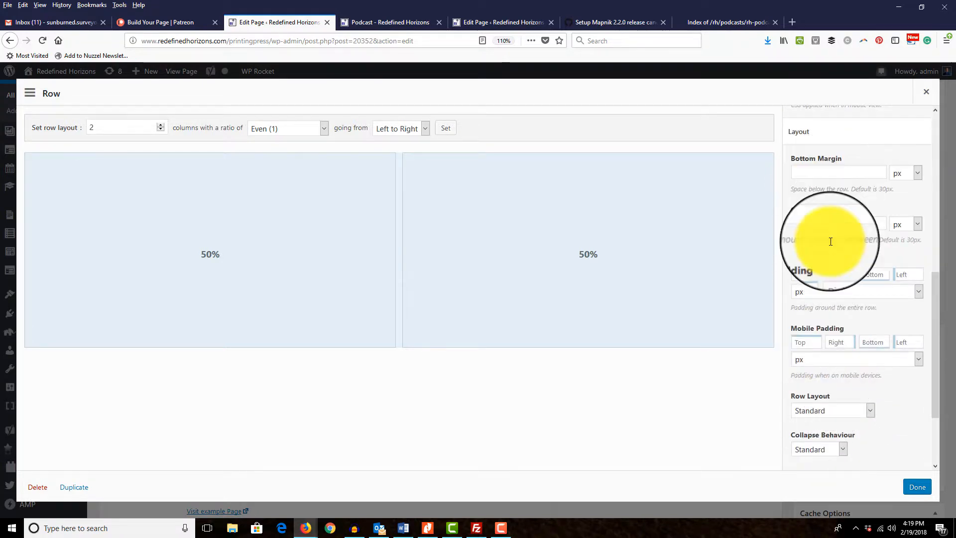
{"action": "left_click", "coordinate": [805, 273]}
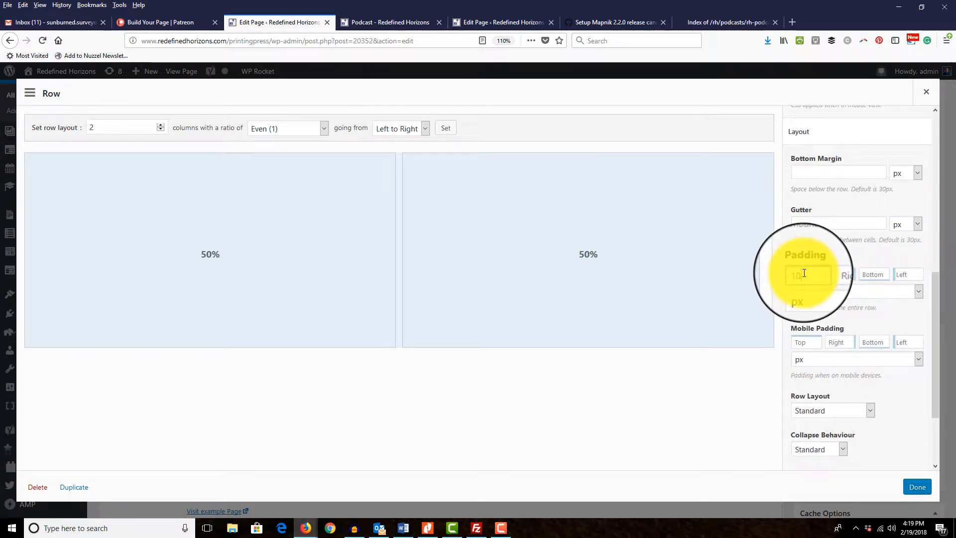
{"action": "type", "text": "10"}
{"action": "key", "text": "Tab"}
Step: Set the Episode #1 row's background color to #fafafa in its design settings and apply the row changes
{"action": "scroll", "coordinate": [857, 327], "scroll_direction": "down", "scroll_amount": 1}
{"action": "scroll", "coordinate": [858, 331], "scroll_direction": "down", "scroll_amount": 1}
{"action": "scroll", "coordinate": [838, 452], "scroll_direction": "down", "scroll_amount": 4}
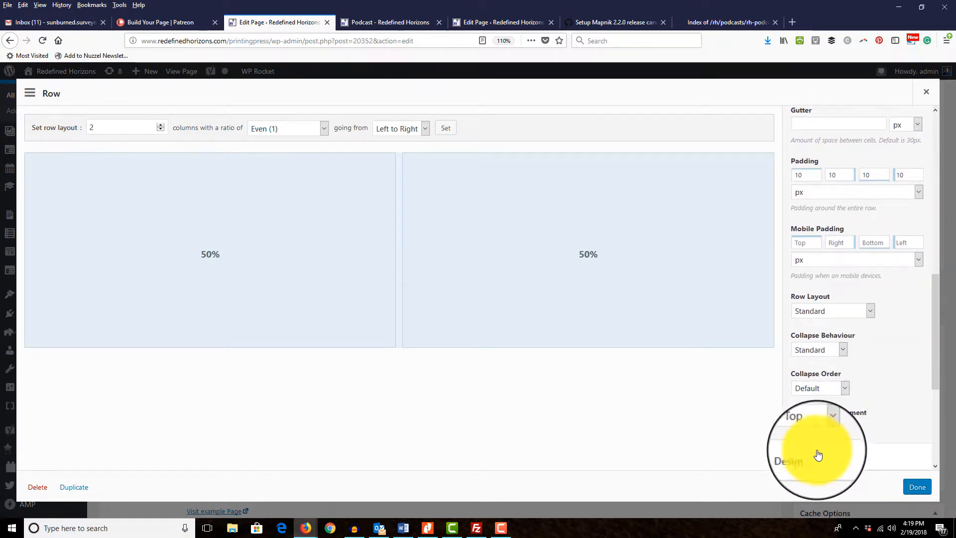
{"action": "left_click", "coordinate": [801, 289]}
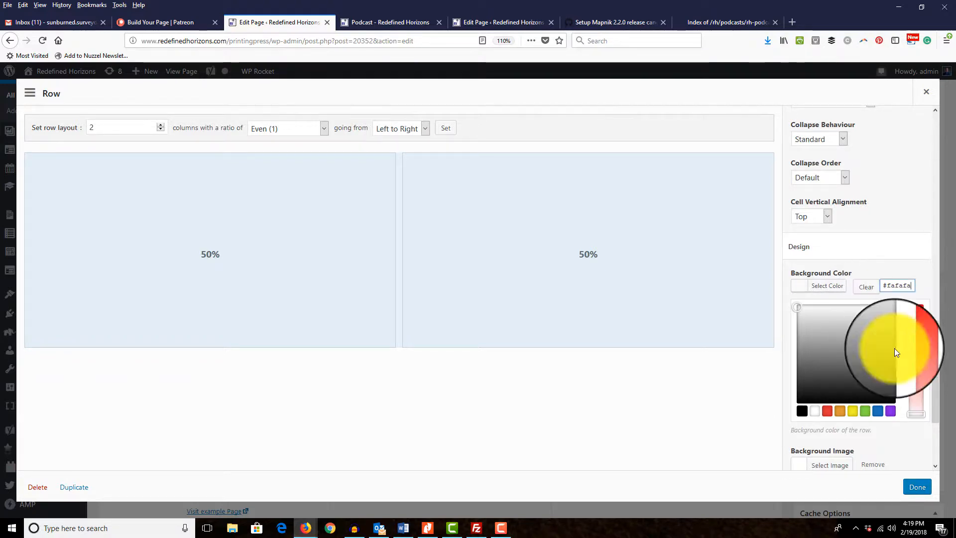
{"action": "left_click", "coordinate": [915, 487]}
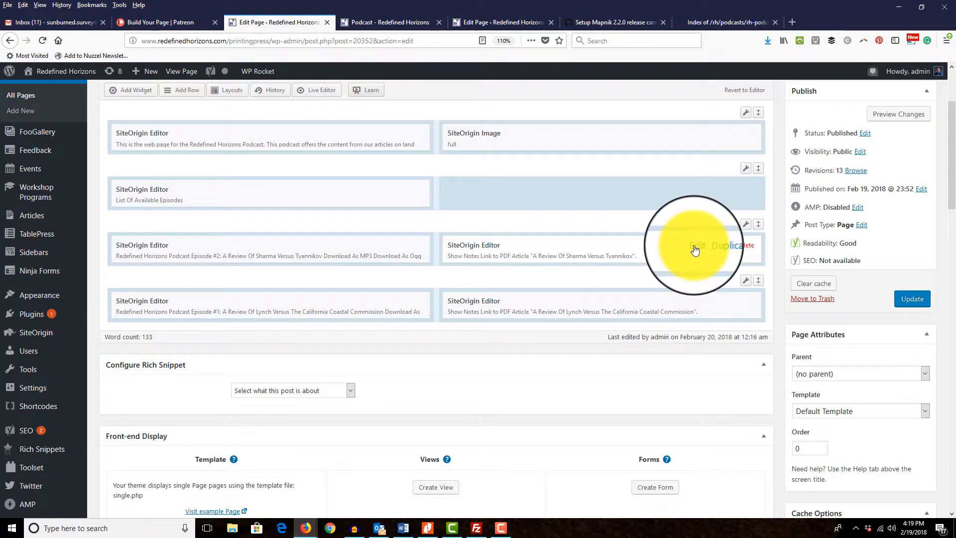
Step: Set the mobile padding of the Episode #2 Show Notes widget to 10 px on all sides and apply it
{"action": "left_click", "coordinate": [696, 247]}
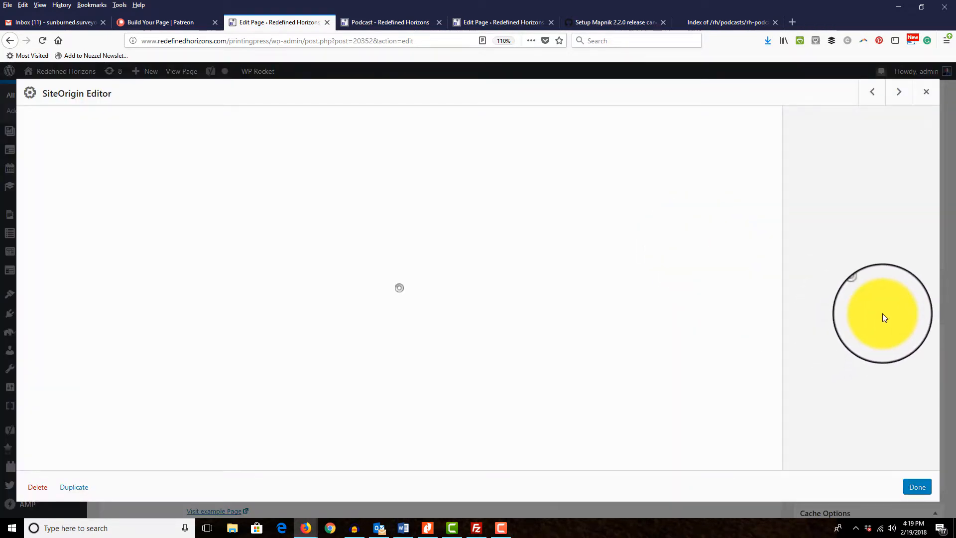
{"action": "left_click", "coordinate": [824, 157]}
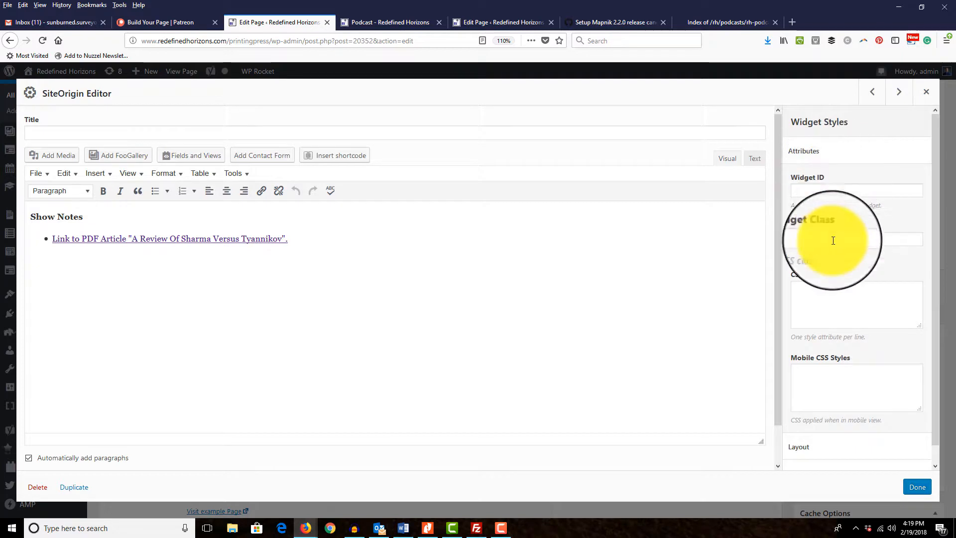
{"action": "left_click", "coordinate": [812, 154]}
{"action": "left_click", "coordinate": [822, 205]}
{"action": "left_click", "coordinate": [822, 178]}
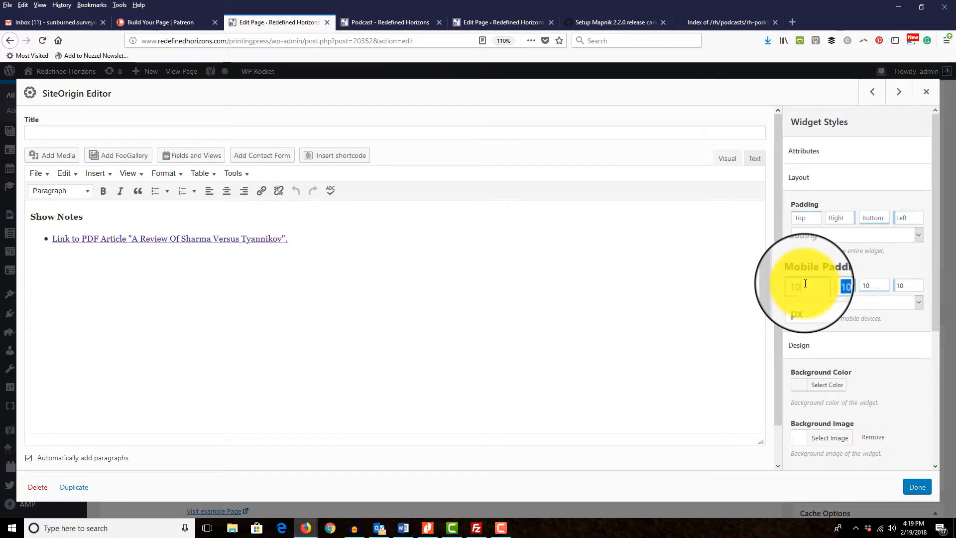
{"action": "left_click", "coordinate": [918, 487]}
Step: Update the Podcast page and reload its live version to review the styling of the episode rows
{"action": "left_click", "coordinate": [914, 303]}
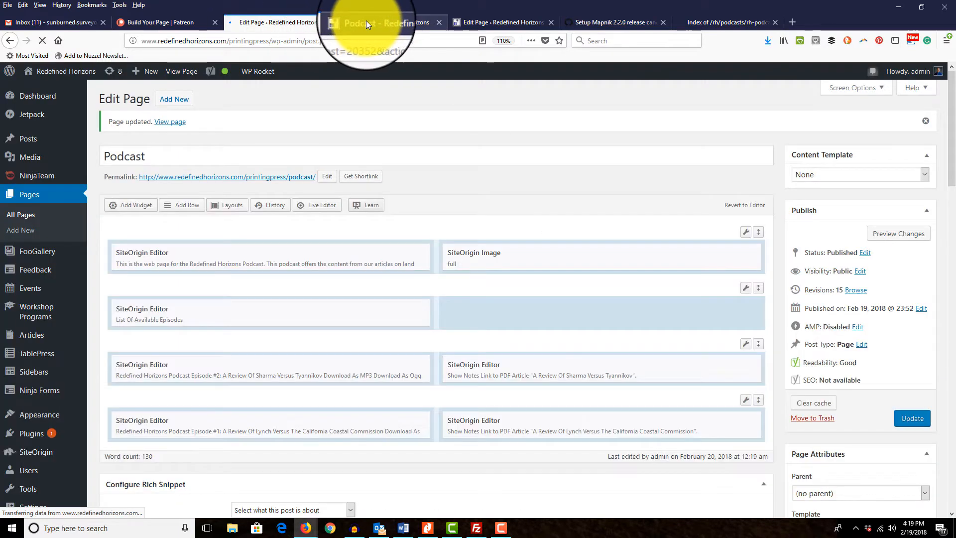
{"action": "left_click", "coordinate": [366, 20]}
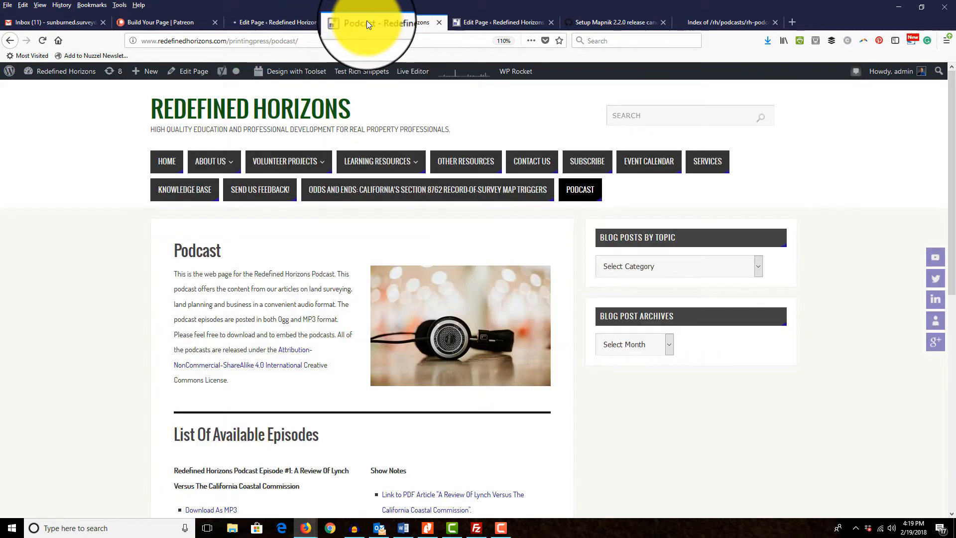
{"action": "left_click", "coordinate": [42, 40]}
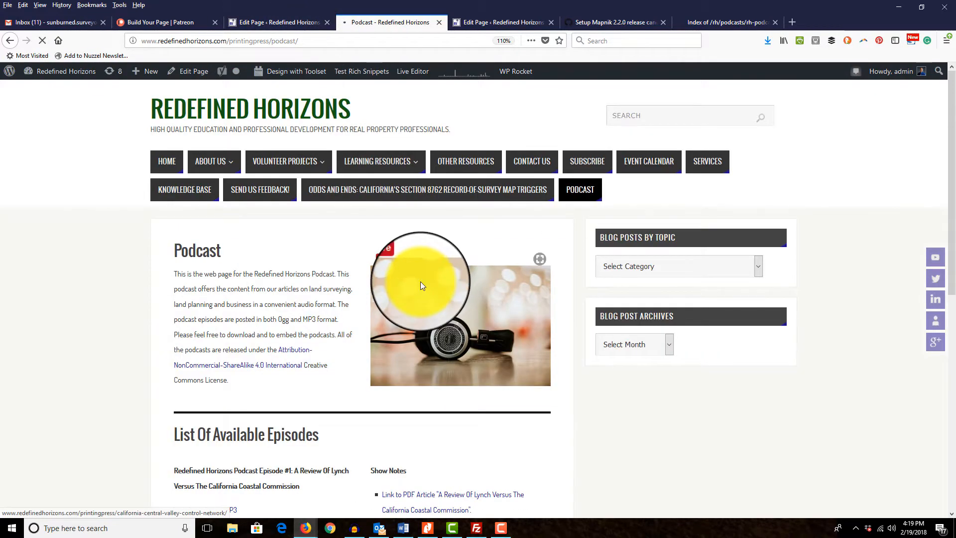
{"action": "scroll", "coordinate": [420, 282], "scroll_direction": "down", "scroll_amount": 5}
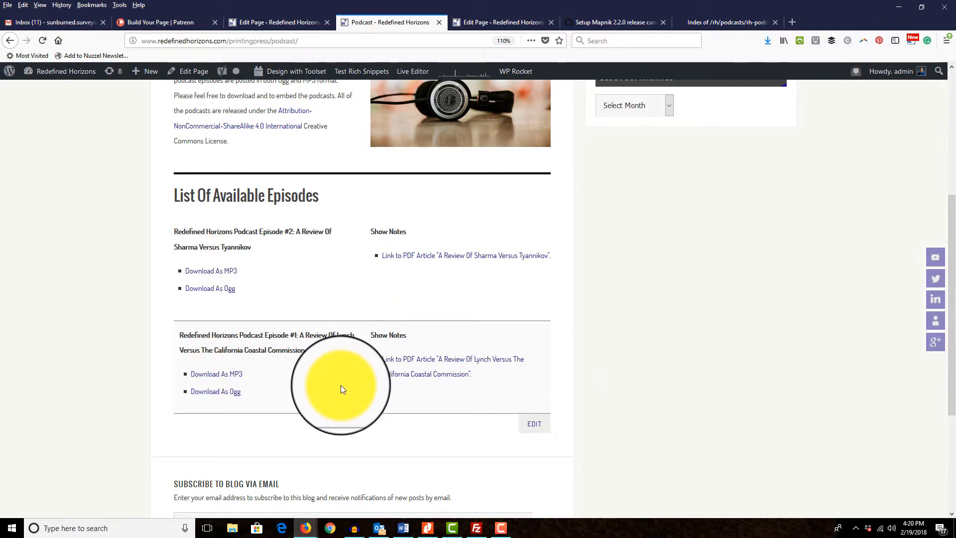
{"action": "scroll", "coordinate": [341, 384], "scroll_direction": "up", "scroll_amount": 4}
{"action": "scroll", "coordinate": [341, 385], "scroll_direction": "down", "scroll_amount": 2}
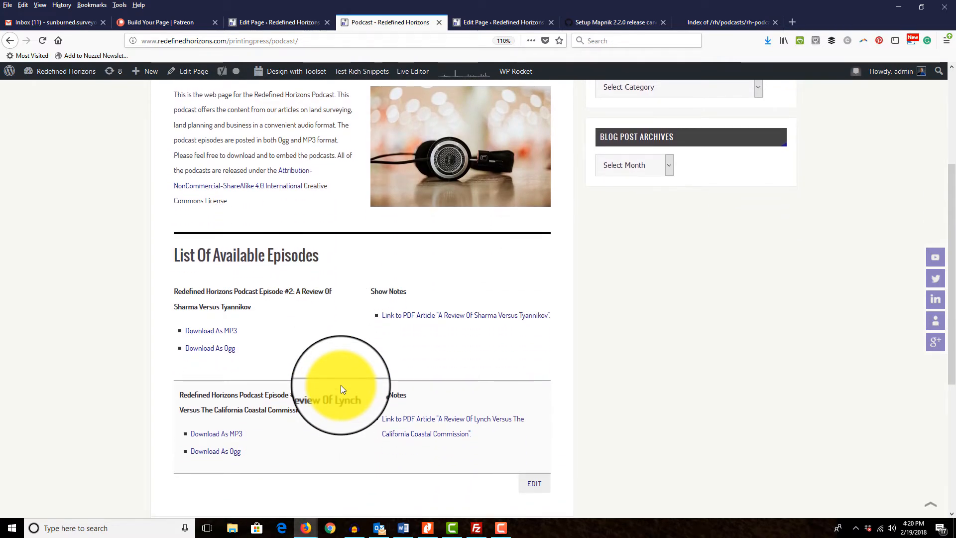
{"action": "scroll", "coordinate": [358, 373], "scroll_direction": "down", "scroll_amount": 3}
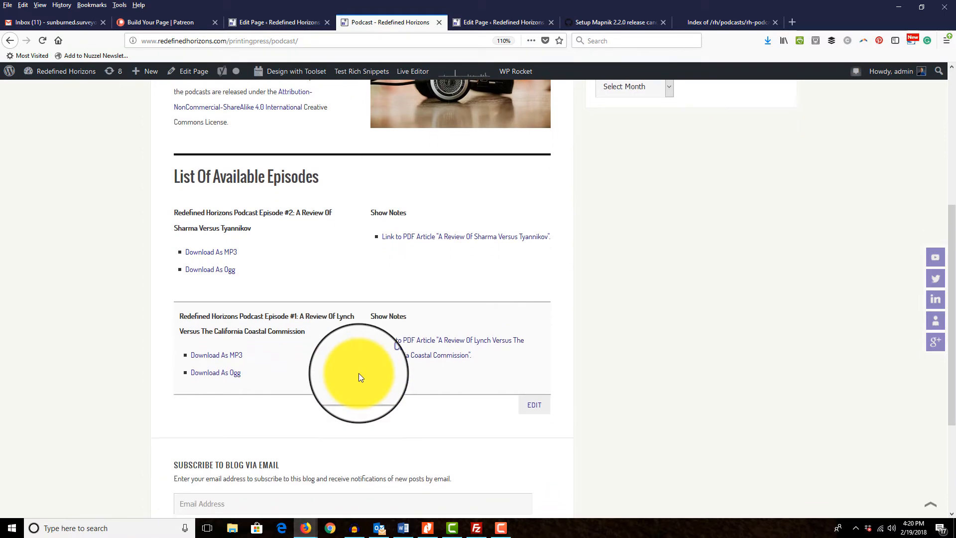
{"action": "scroll", "coordinate": [359, 373], "scroll_direction": "up", "scroll_amount": 3}
Step: Return to the Podcast page editor and look over the row layout
{"action": "left_click", "coordinate": [278, 23]}
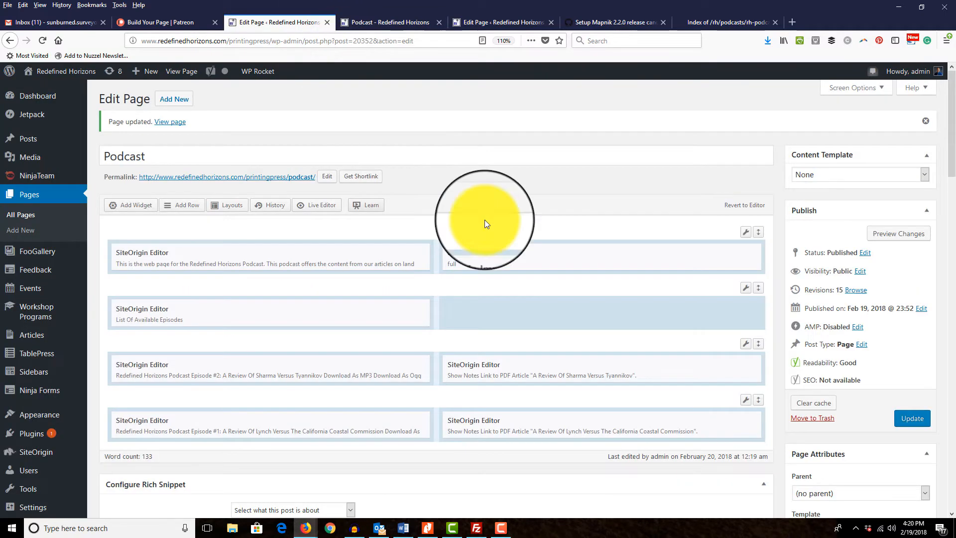
{"action": "scroll", "coordinate": [543, 260], "scroll_direction": "down", "scroll_amount": 2}
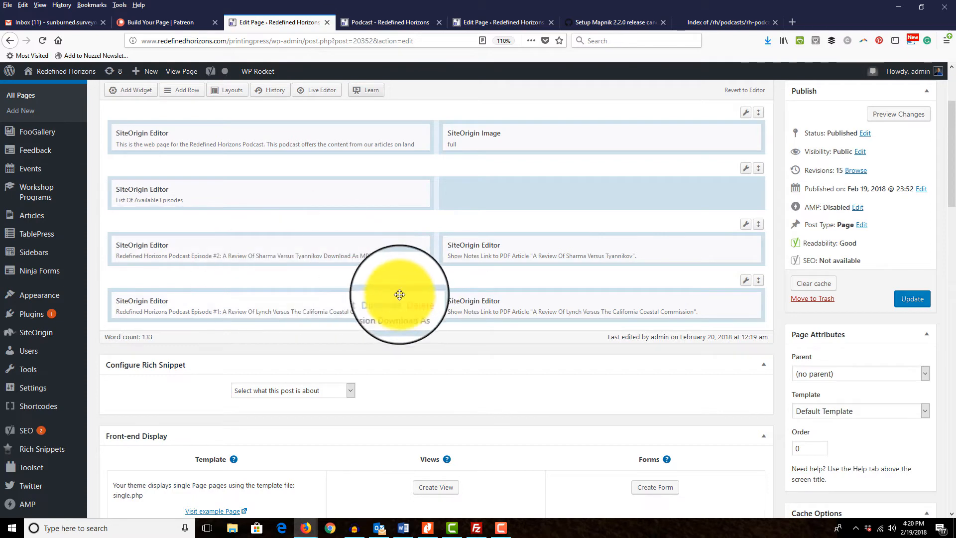
{"action": "scroll", "coordinate": [712, 294], "scroll_direction": "up", "scroll_amount": 1}
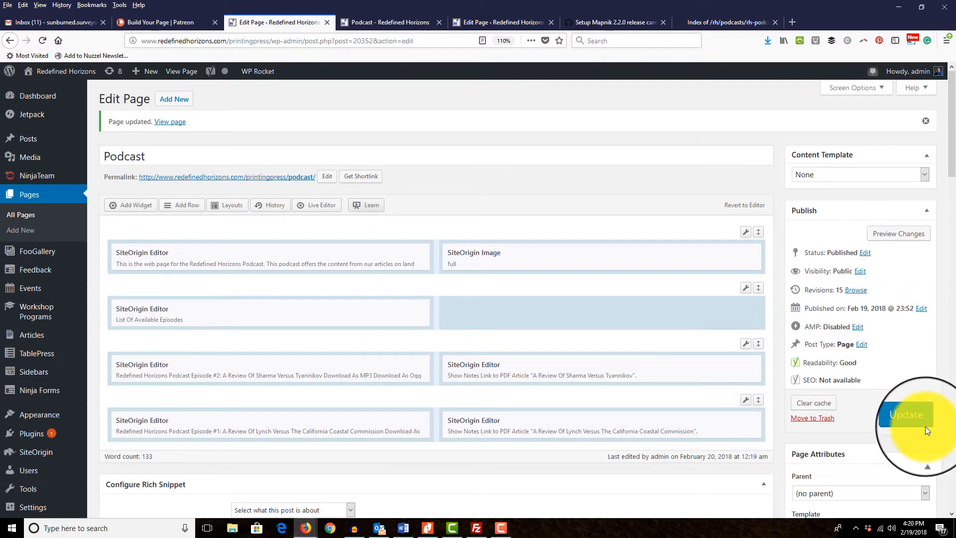